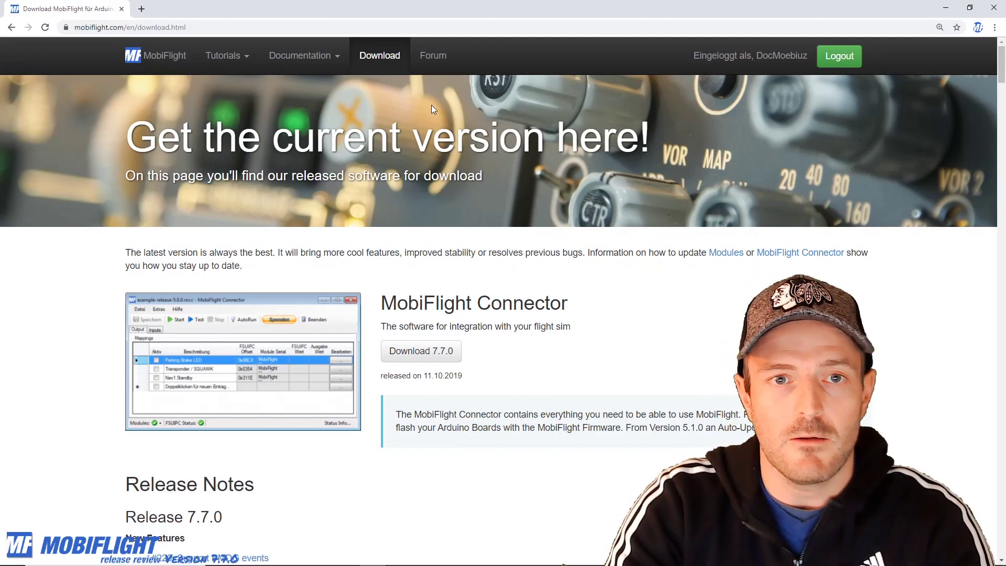
Reload the MobiFlight Download page showing Connector 7.7.0, released 11.10.2019
click(384, 60)
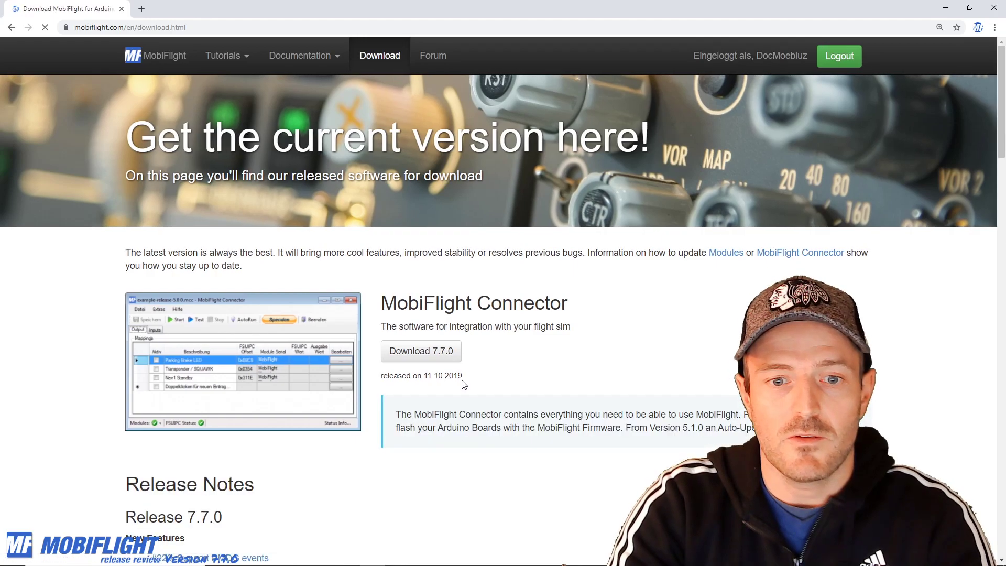
Scroll down to the Release 7.7.0 notes, then switch to the MobiFlight Connector window
scroll(464, 383, down, 3)
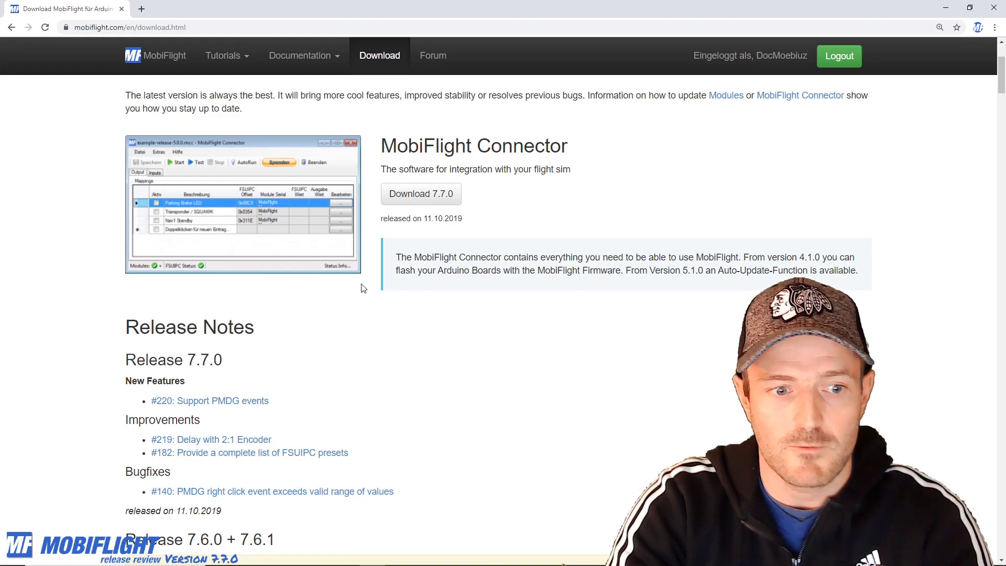
scroll(325, 324, down, 2)
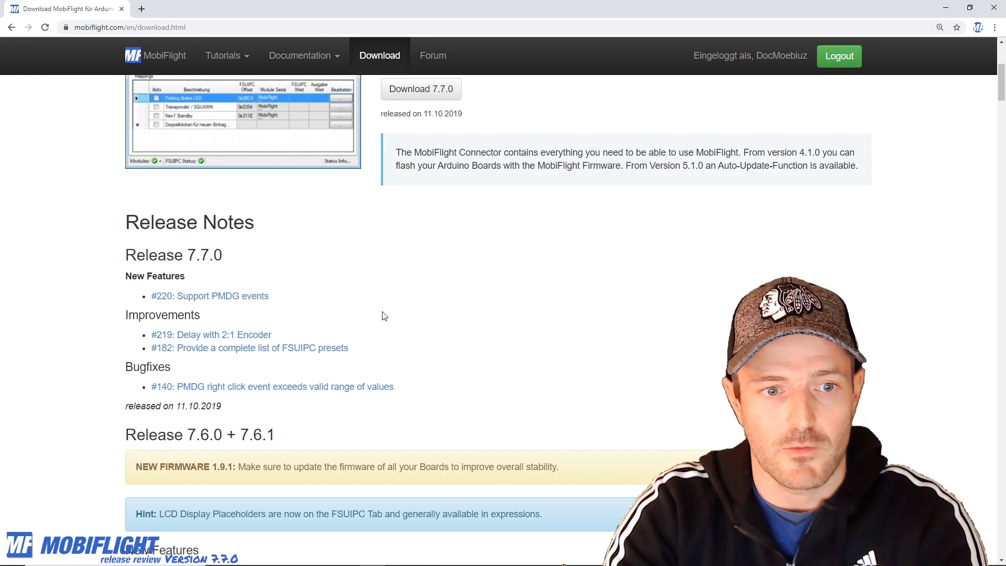
key(alt+Tab)
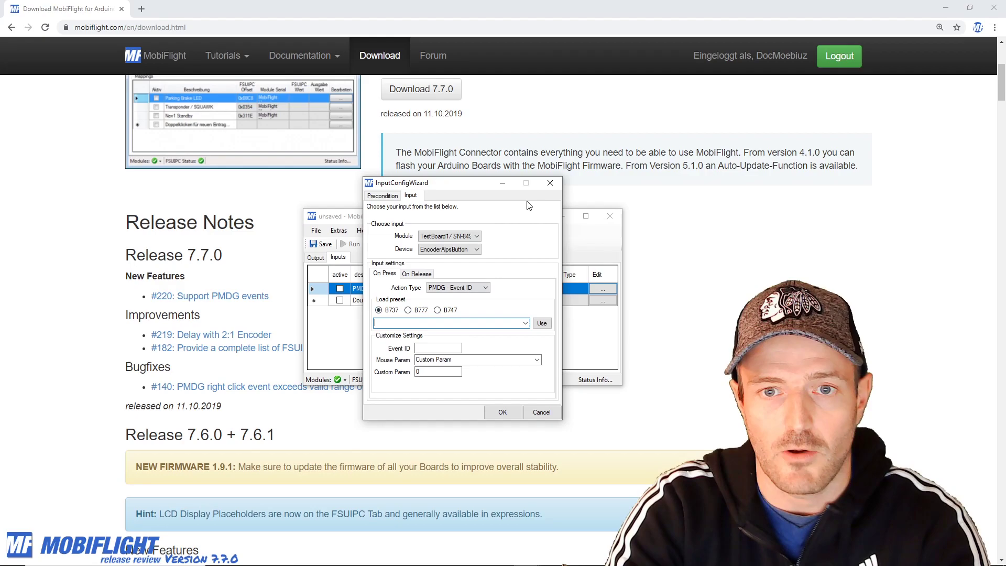
Reopen the PMDG OVH Panel input and assign it TestBoard1's EncoderAlpsButton device
click(551, 183)
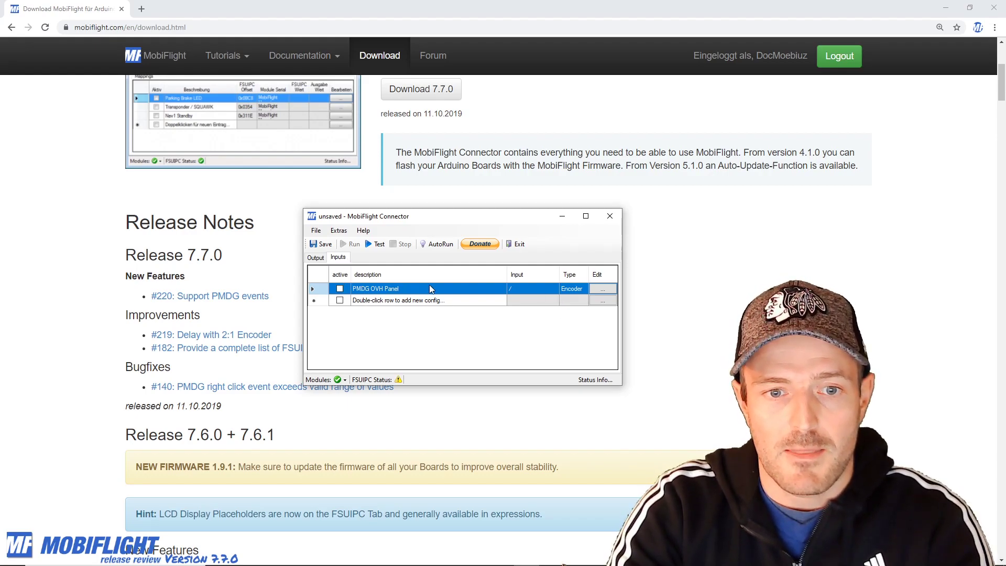
click(604, 288)
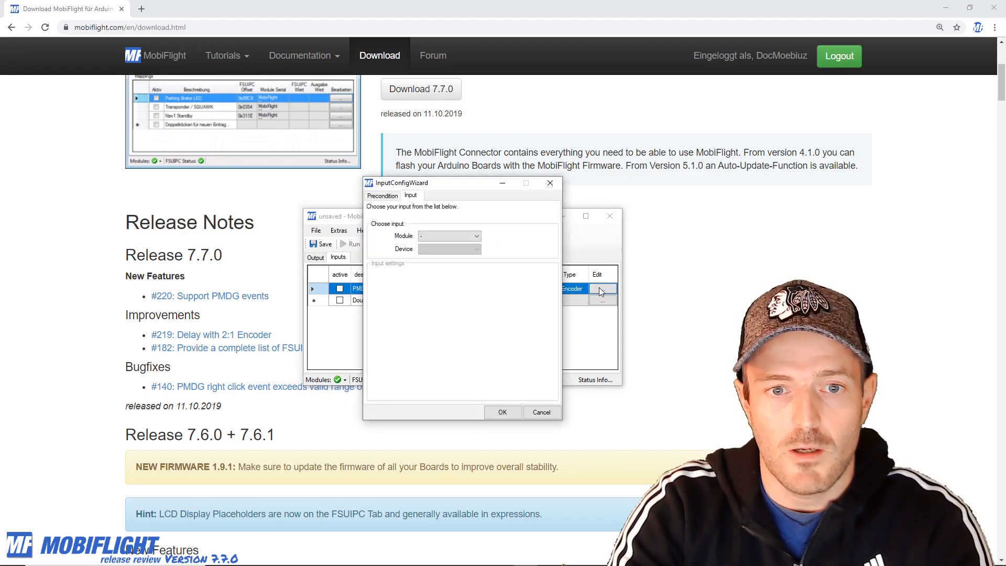
click(437, 237)
click(445, 244)
click(443, 250)
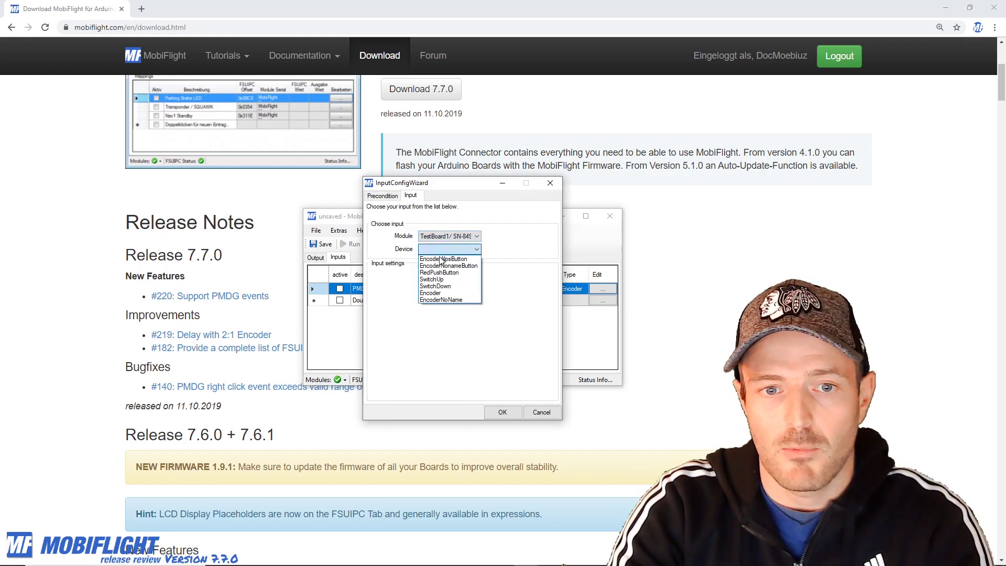
click(441, 262)
click(441, 287)
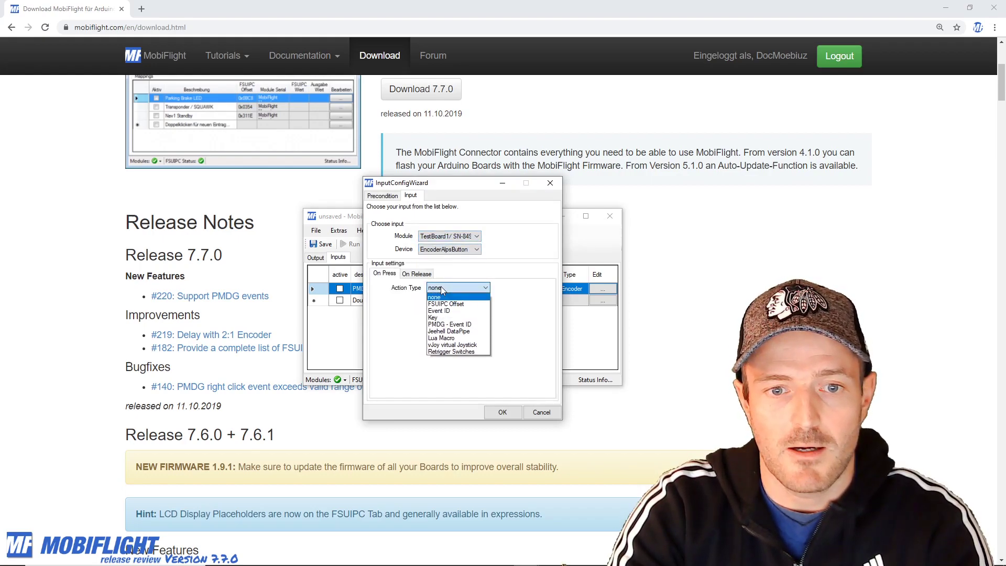
Set action type PMDG - Event ID and apply B737 preset EVT_SELCAL_HF1_SWITCH (Event ID 70569)
click(444, 328)
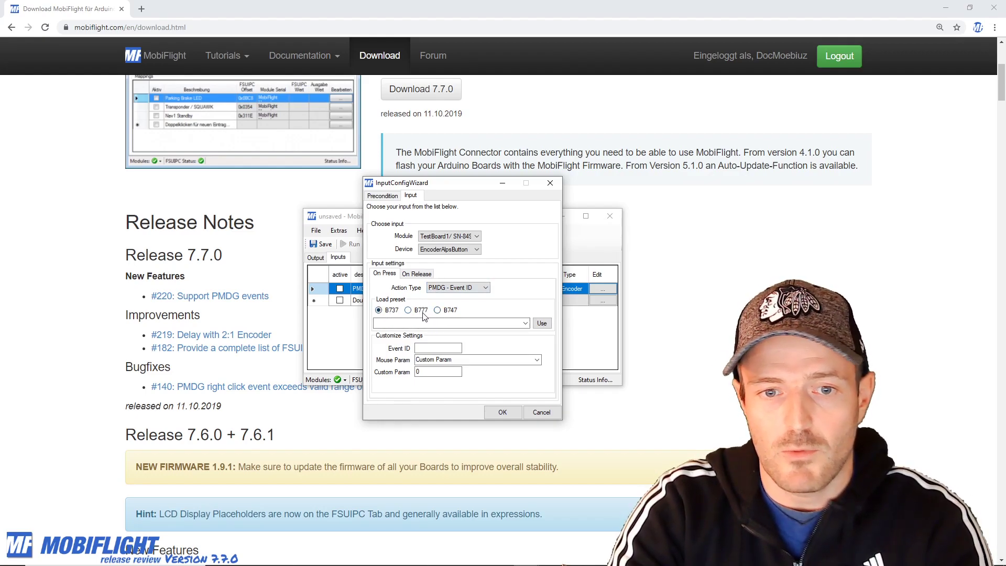
click(525, 323)
drag(526, 338, 526, 373)
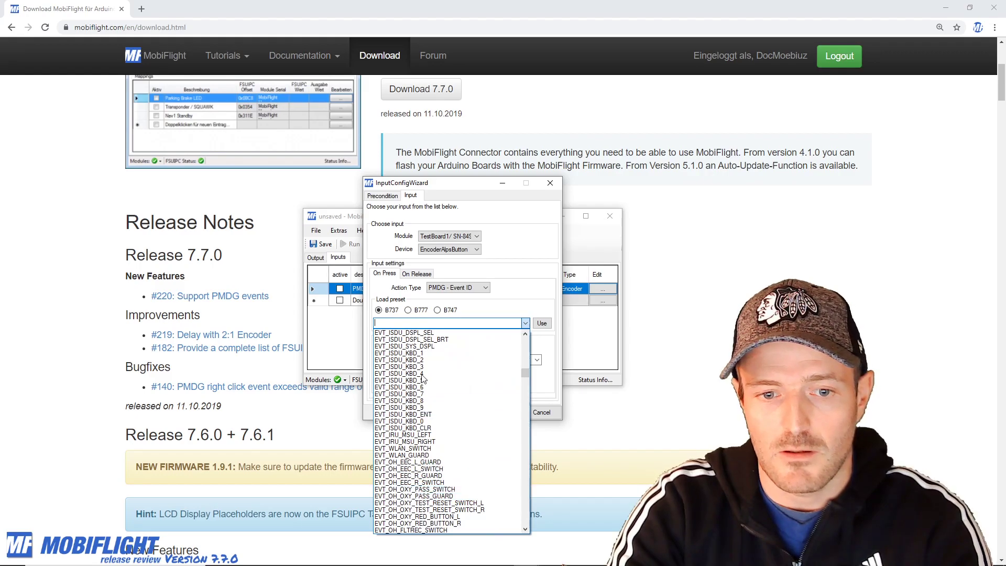
scroll(498, 398, up, 2)
drag(524, 371, 522, 432)
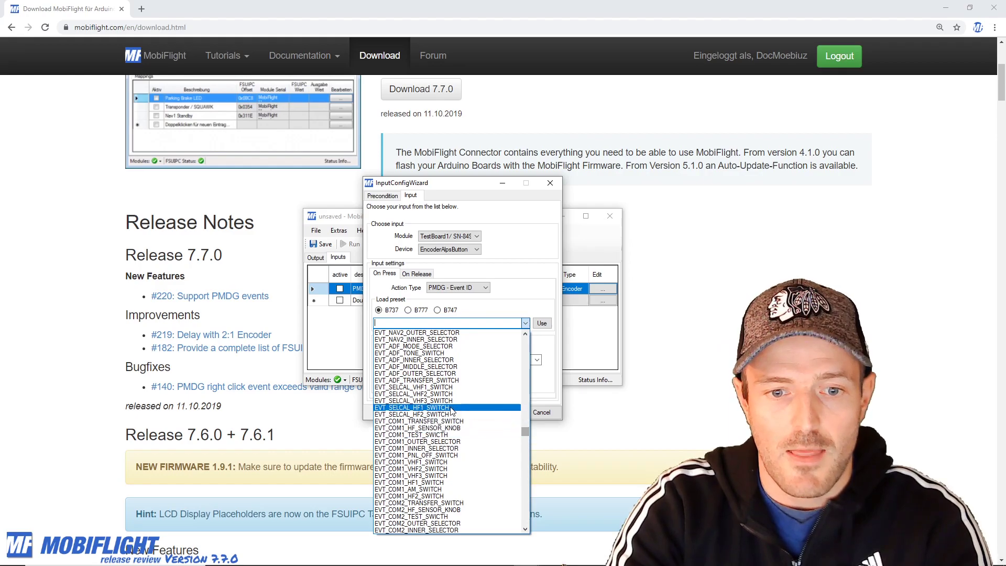
click(516, 406)
click(542, 323)
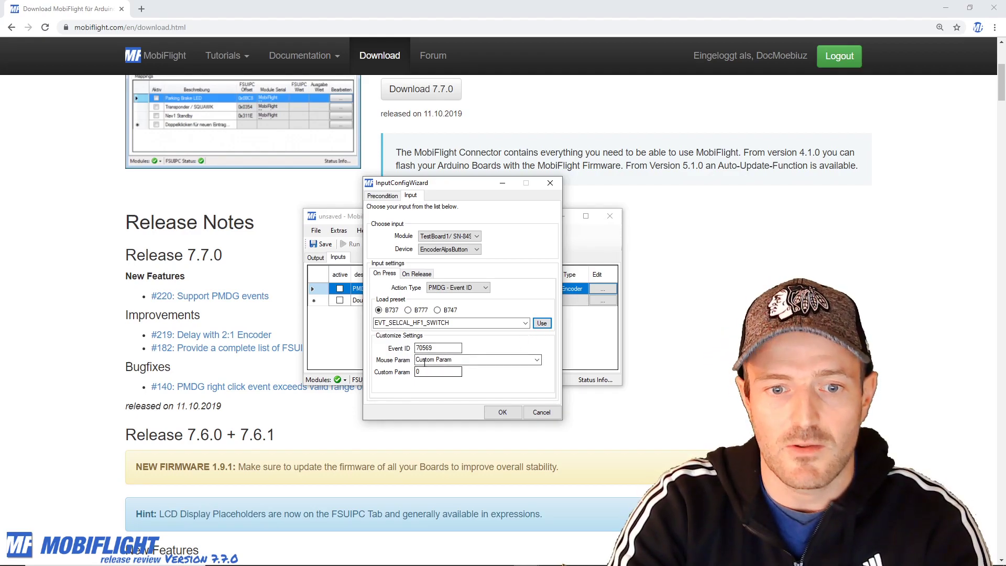
Try MOUSE_FLAG_RIGHTSINGLE, then set Mouse Param back to Custom Param 1 and confirm
click(536, 359)
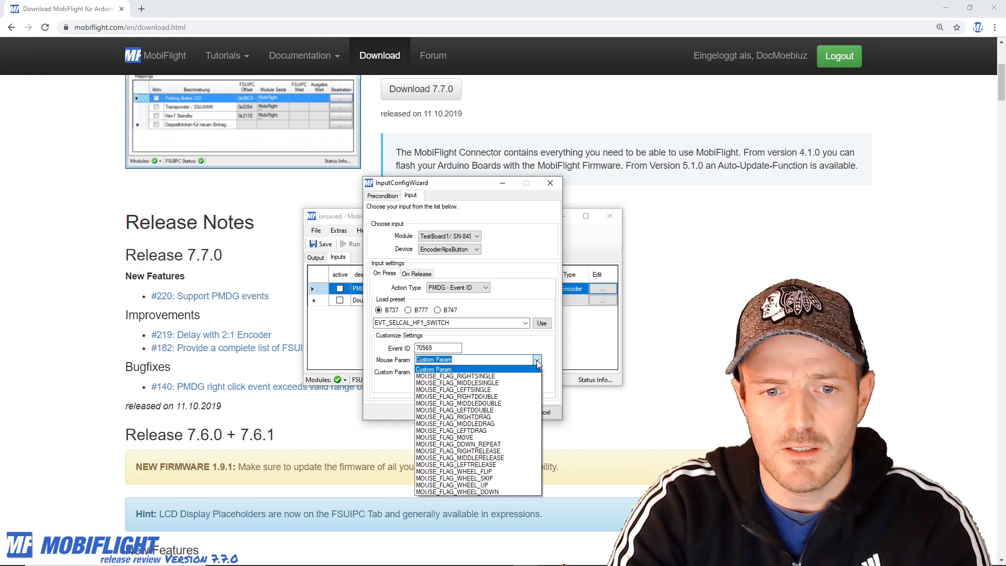
click(441, 377)
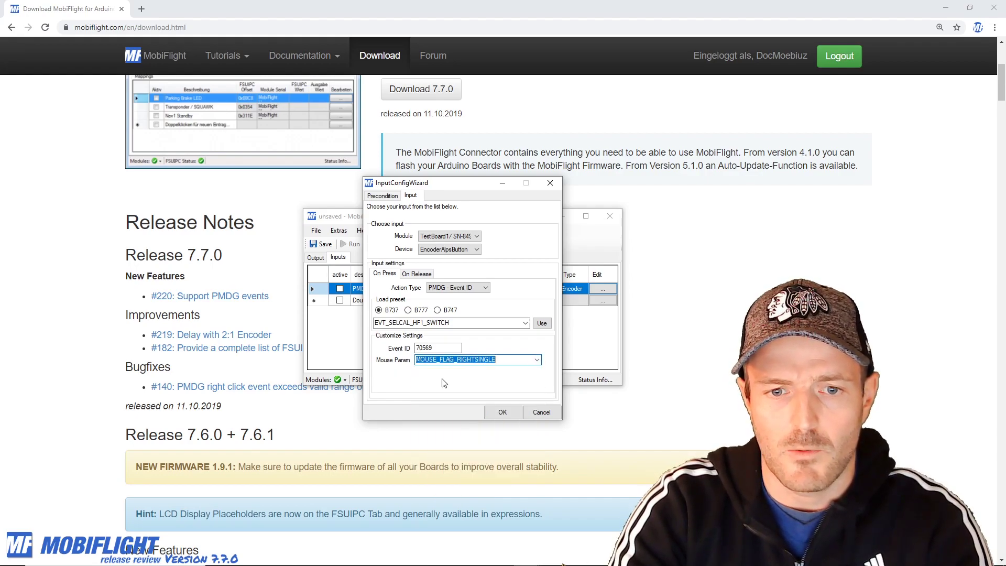
click(537, 360)
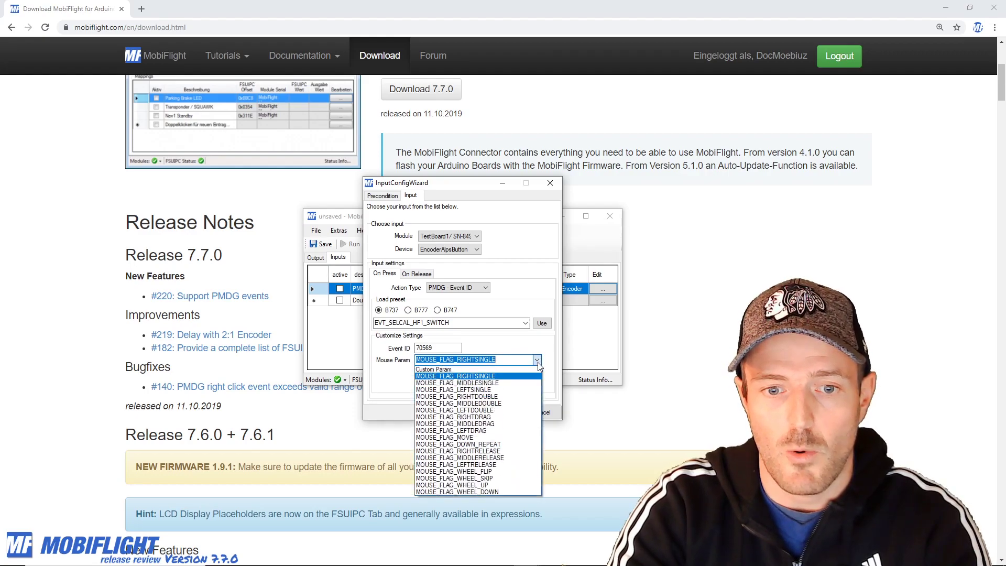
click(443, 370)
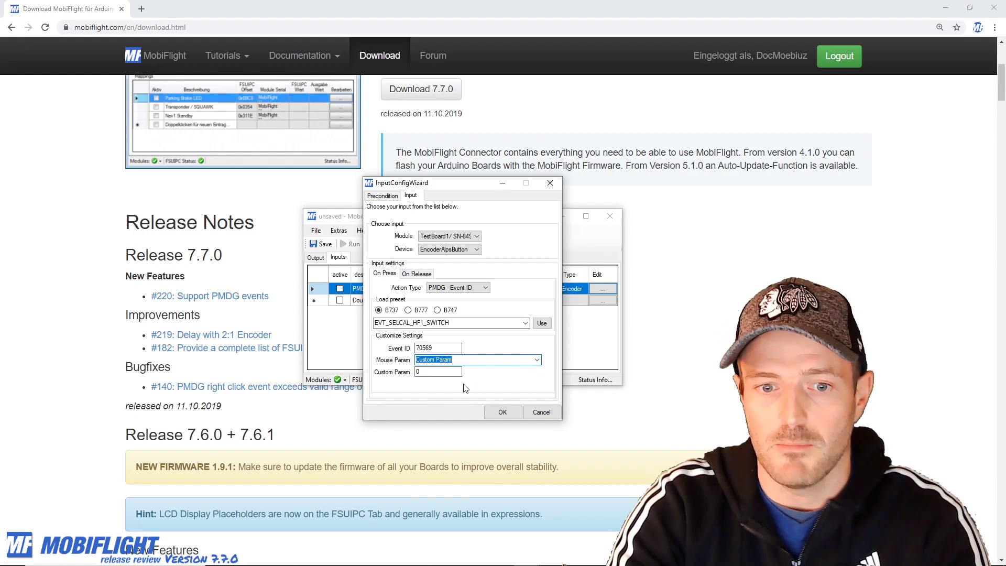
double_click(433, 373)
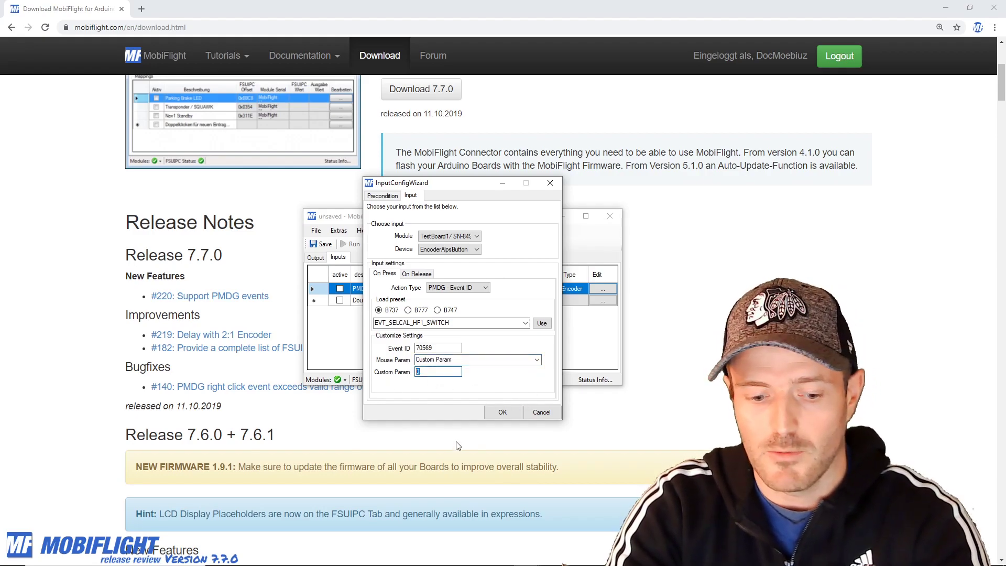
text(1)
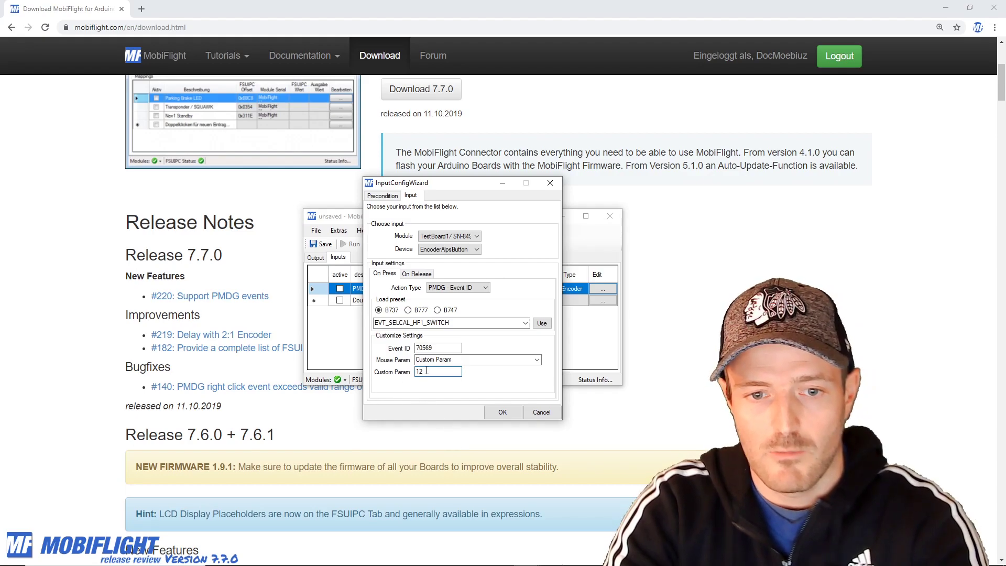
click(501, 414)
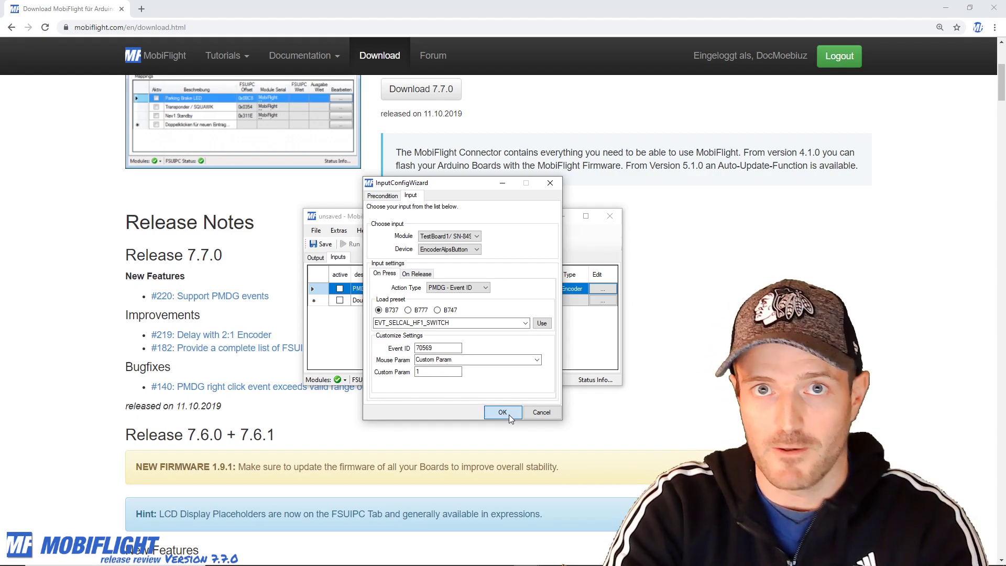
click(502, 412)
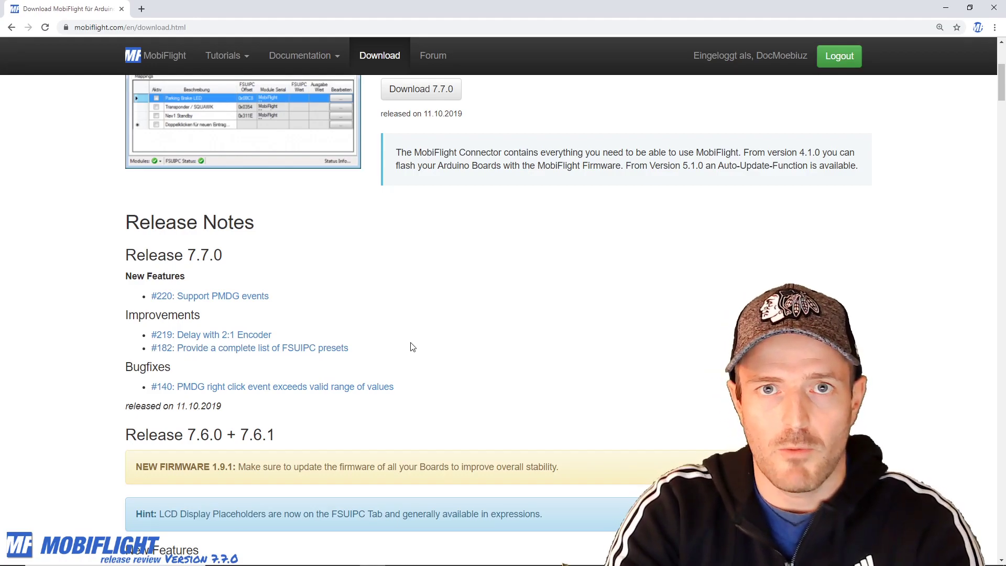
Back in MobiFlight Connector, add an output row described as 'New Config'
key(alt+Tab)
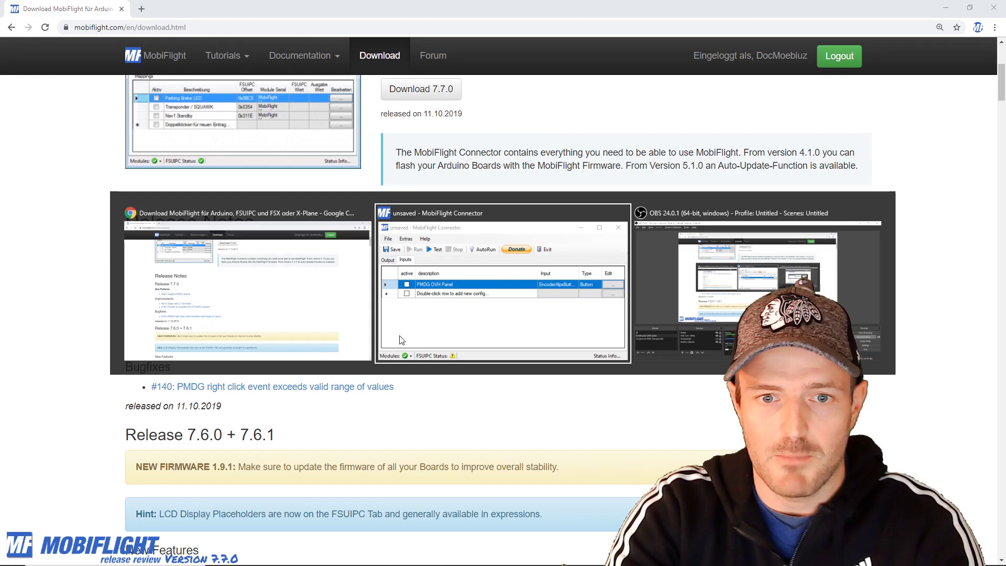
click(315, 257)
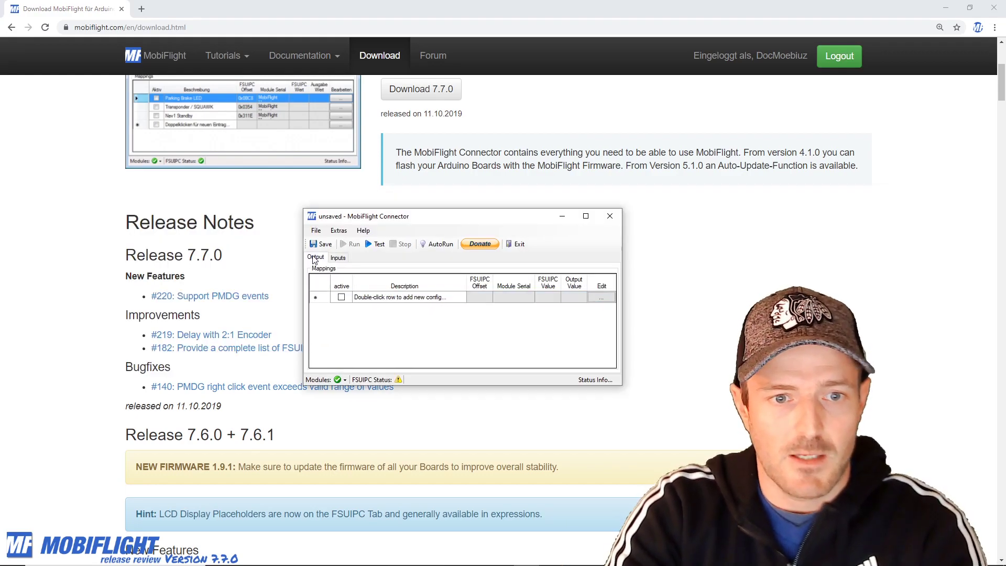
double_click(366, 297)
text(New Cionf)
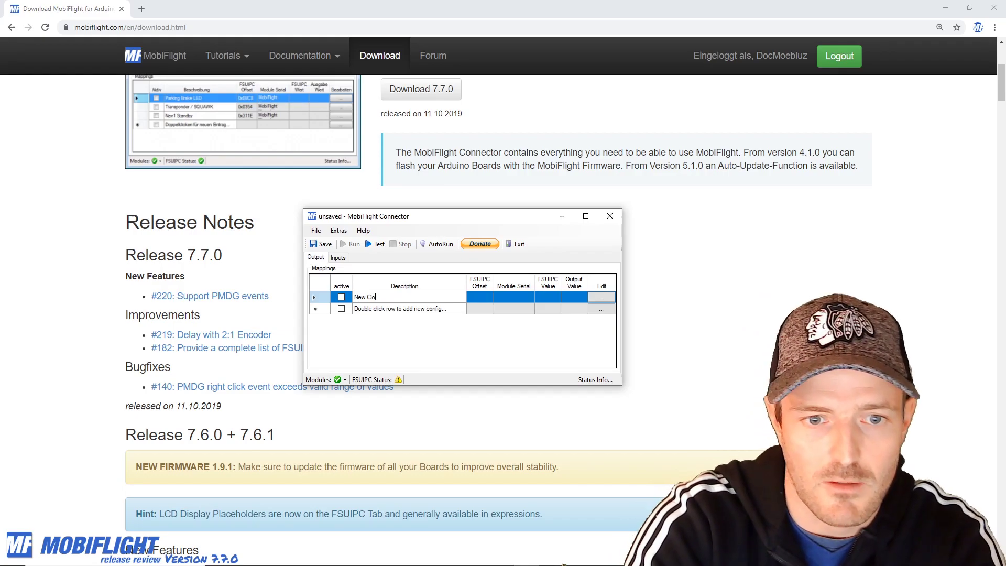
key(BackSpace)
key(BackSpace)
text(onfig)
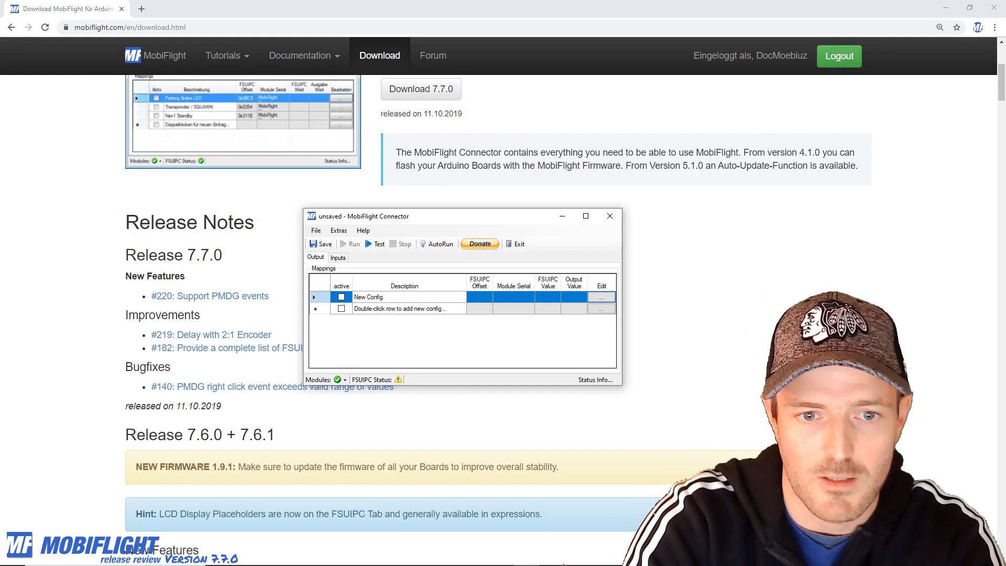
key(Return)
Edit the New Config output and scroll through its full FSUIPC Use preset list
click(608, 296)
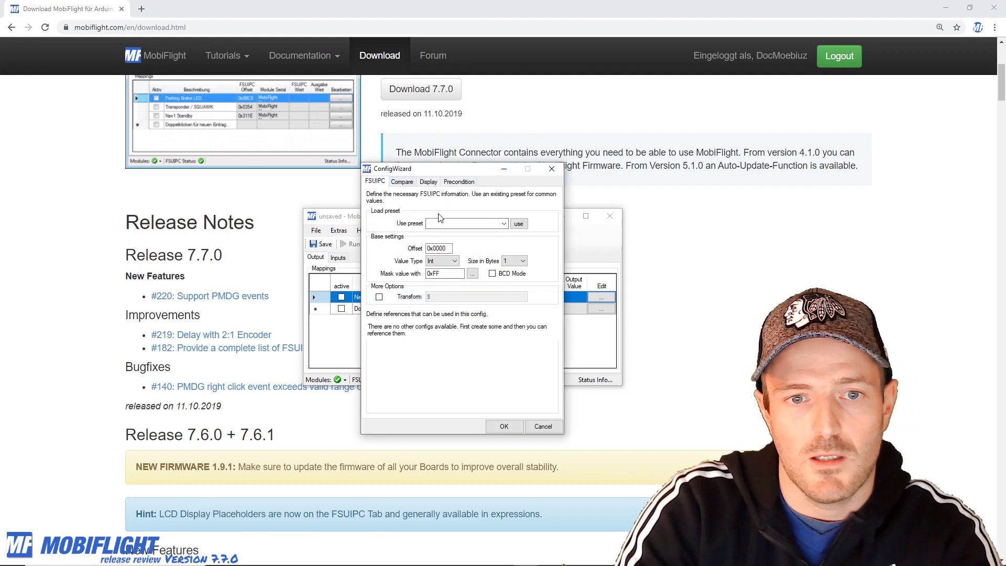
click(502, 225)
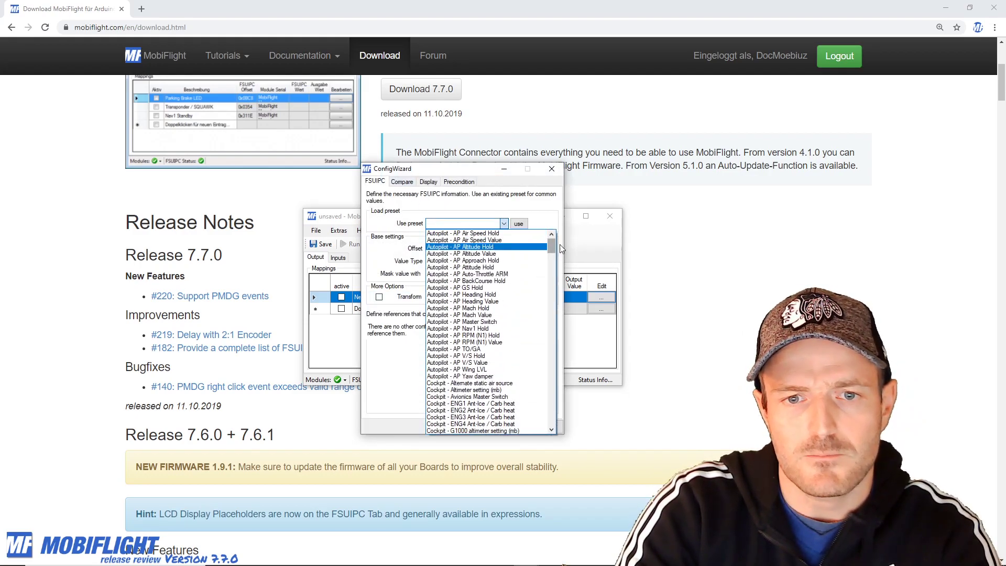
drag(552, 244, 552, 250)
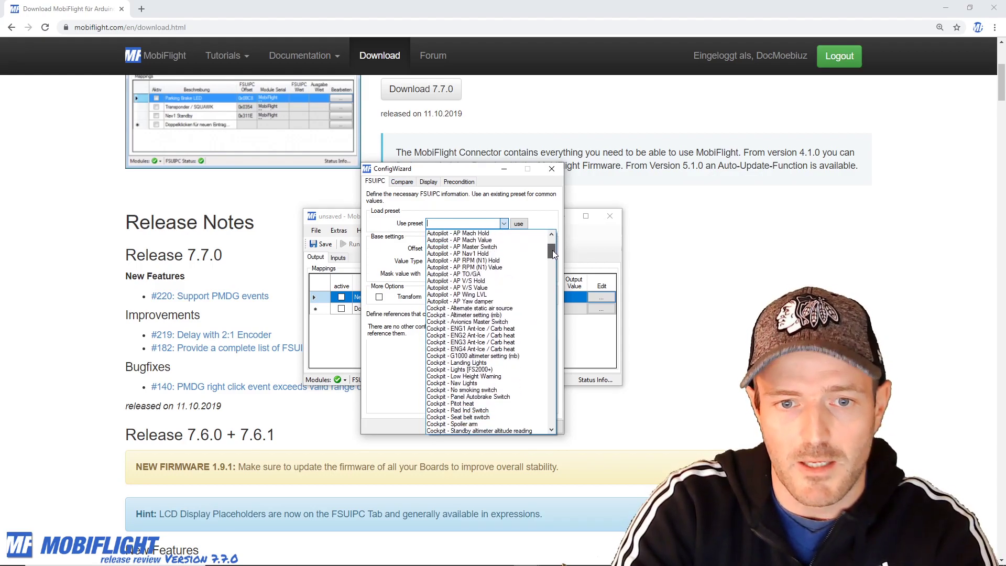
drag(552, 250, 554, 243)
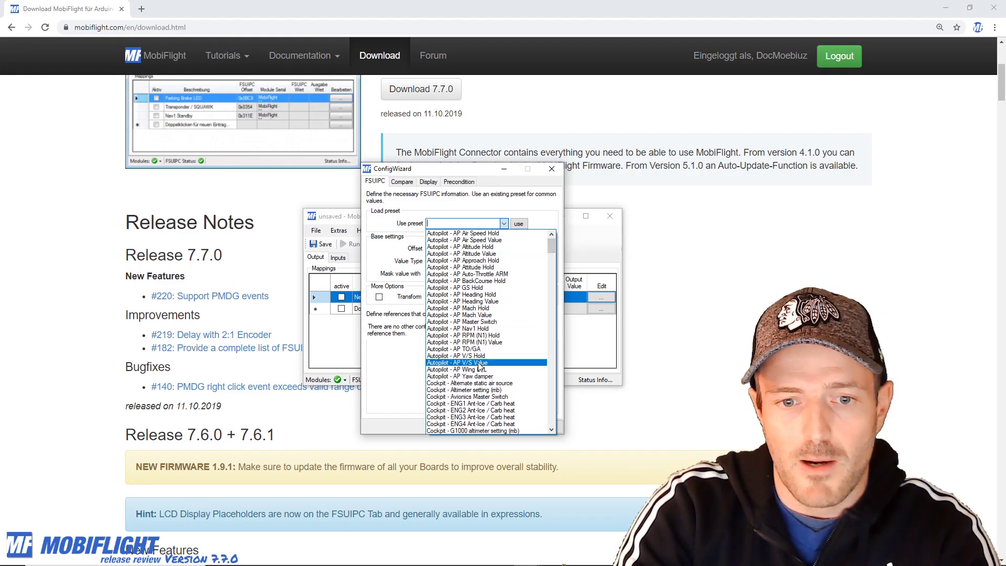
scroll(479, 361, down, 14)
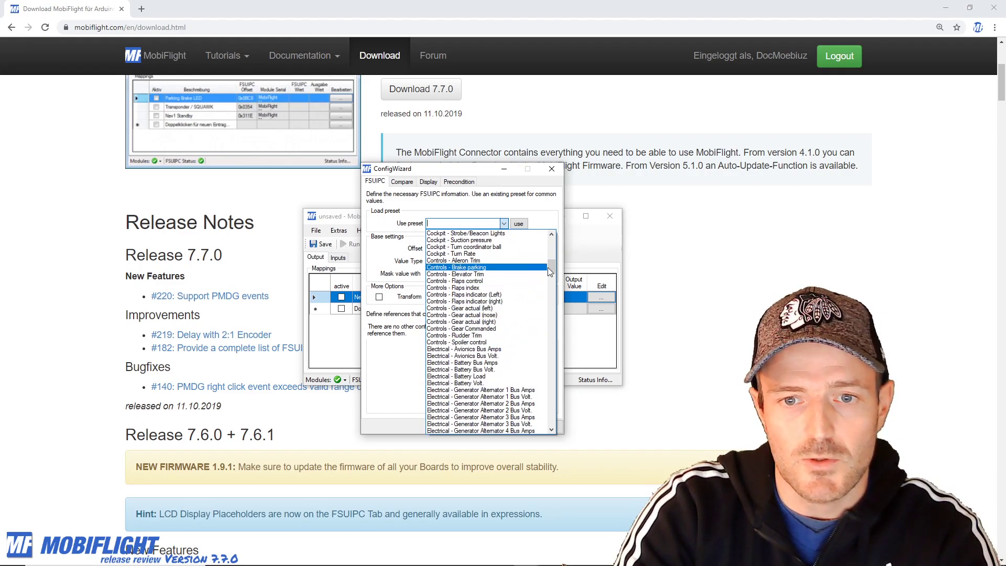
drag(548, 267, 548, 326)
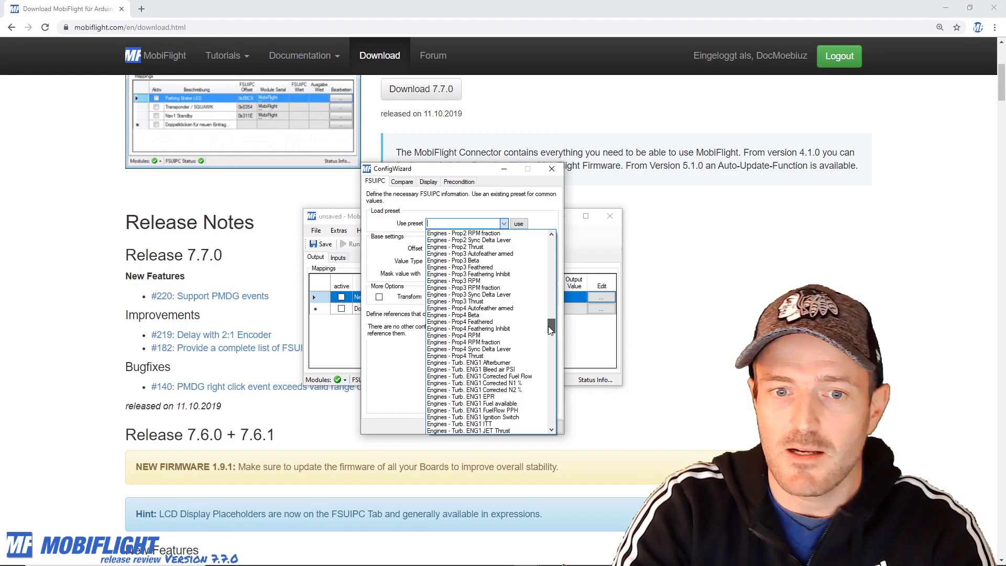
drag(548, 325, 540, 376)
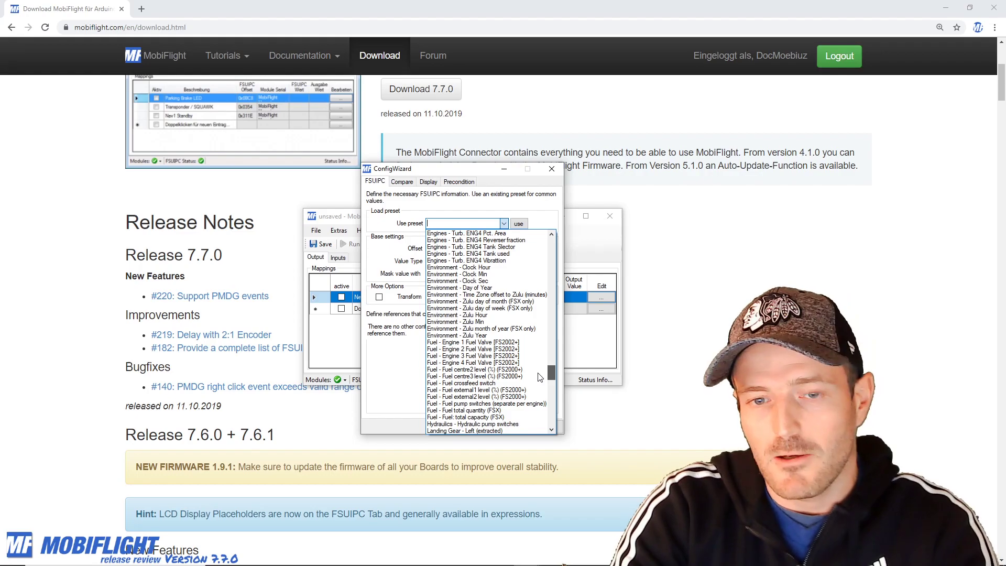
drag(540, 377, 559, 423)
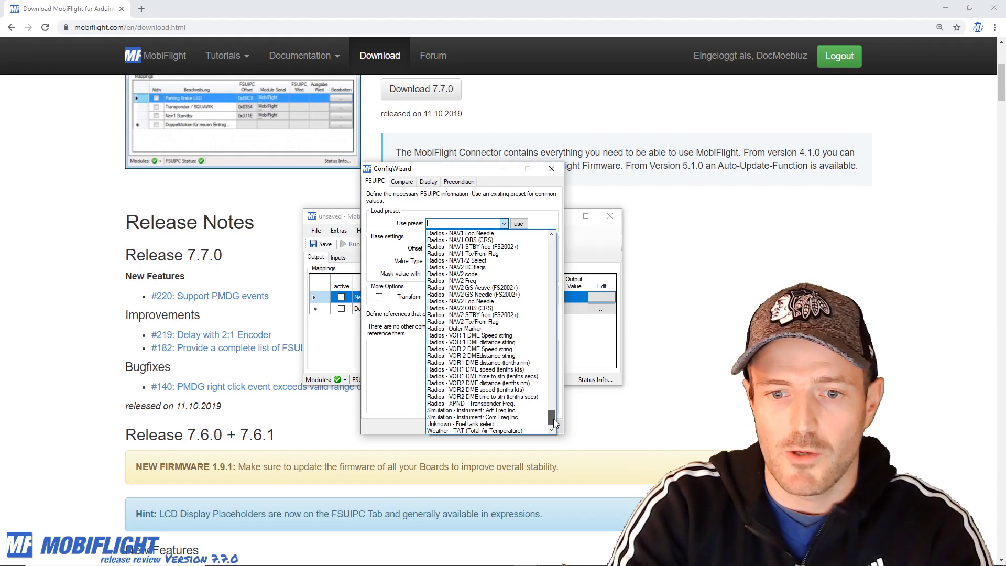
drag(553, 419, 544, 245)
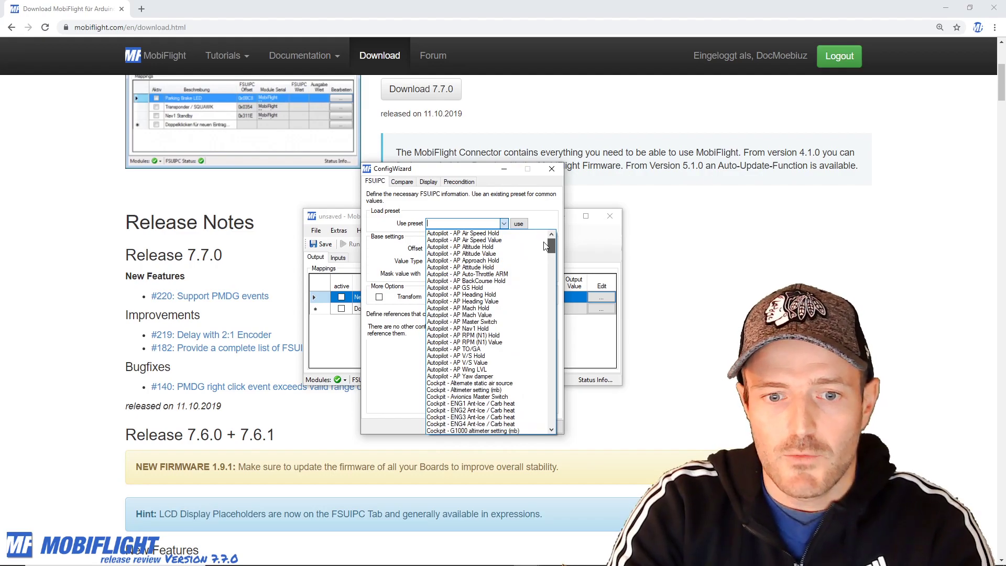
Browse the Use preset list further, then bring the Chrome release notes page to the front
drag(547, 247, 529, 341)
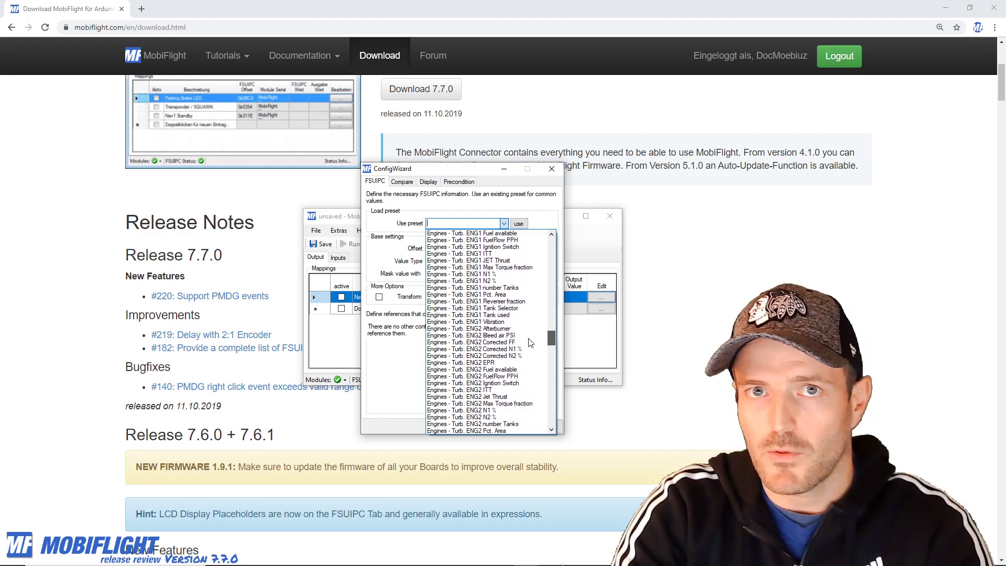
drag(531, 342, 539, 379)
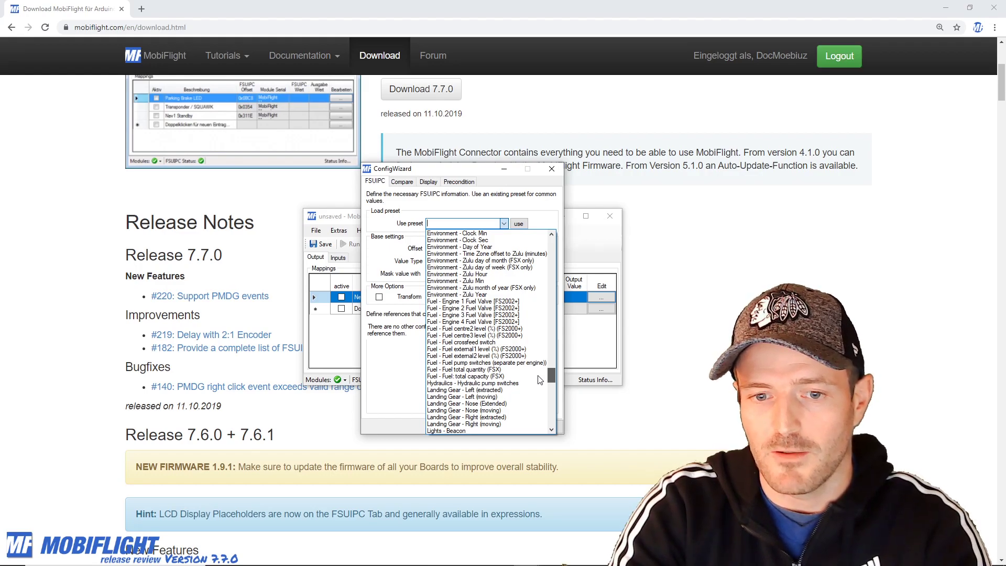
drag(539, 379, 539, 379)
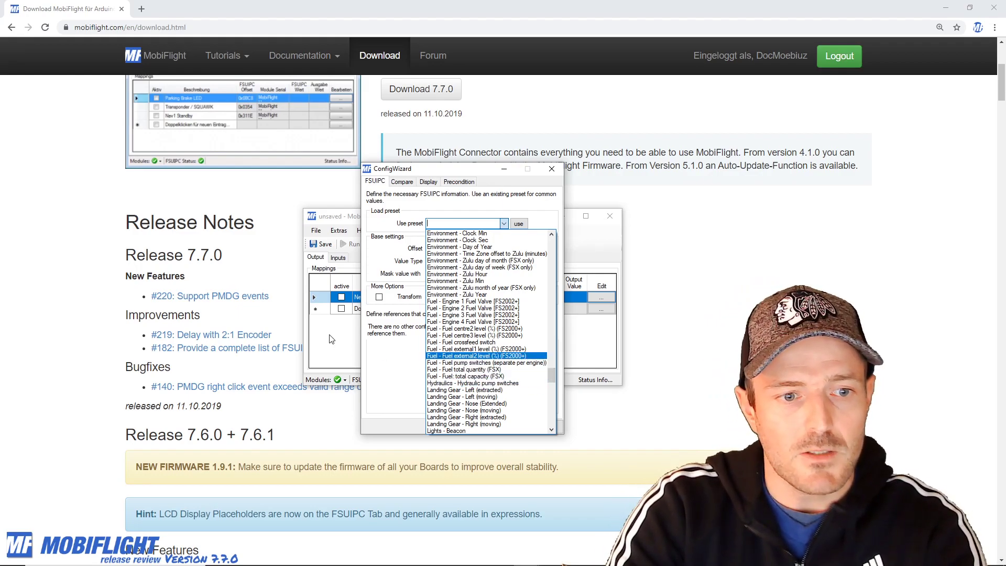
click(101, 341)
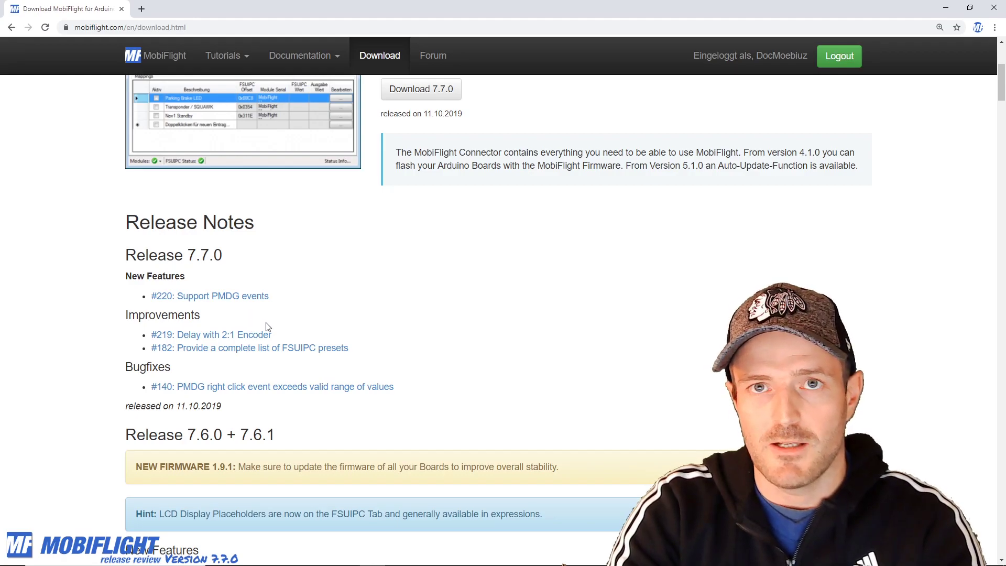
Return to MobiFlight Connector, dismiss the output config dialog and show the Inputs list
key(alt+Tab)
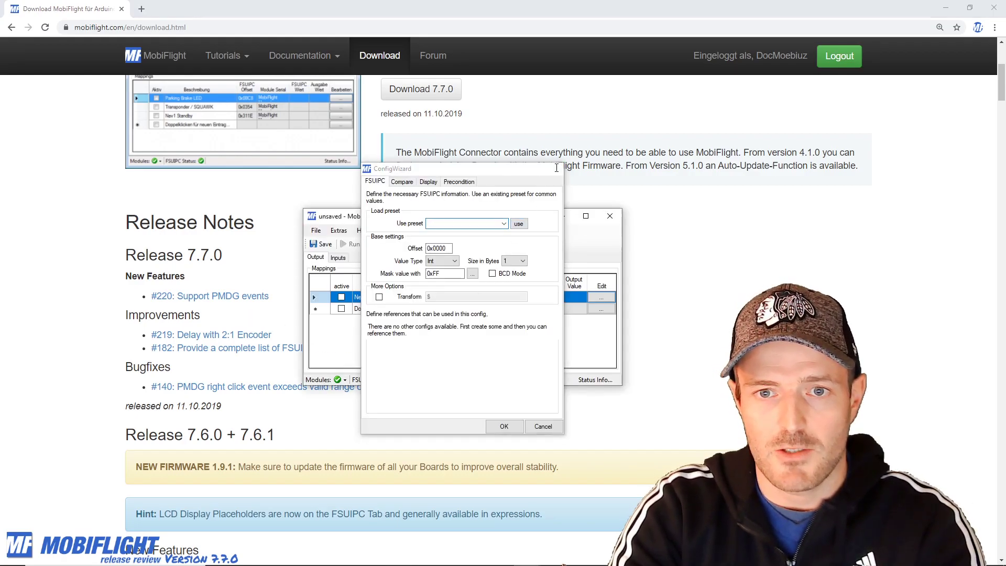
key(Escape)
click(338, 257)
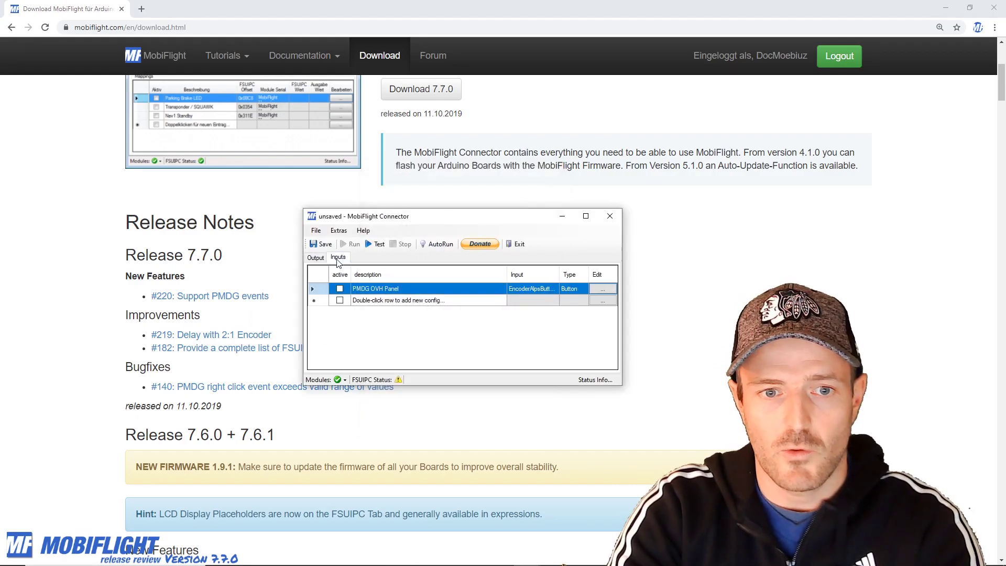
Edit the PMDG OVH Panel input and change its Mouse Param from Custom Param 1 to MOUSE_FLAG_RIGHTSINGLE
click(604, 288)
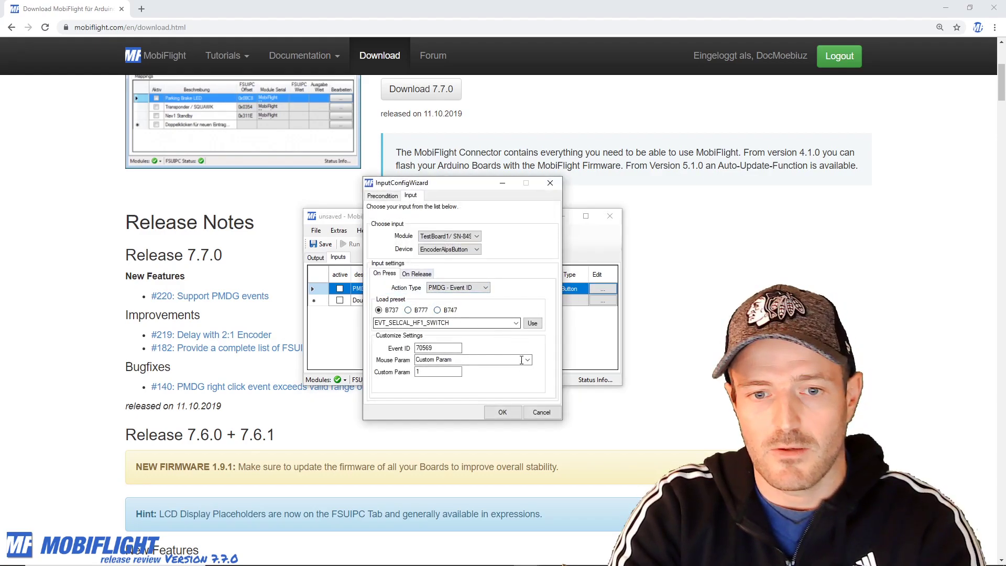
click(425, 374)
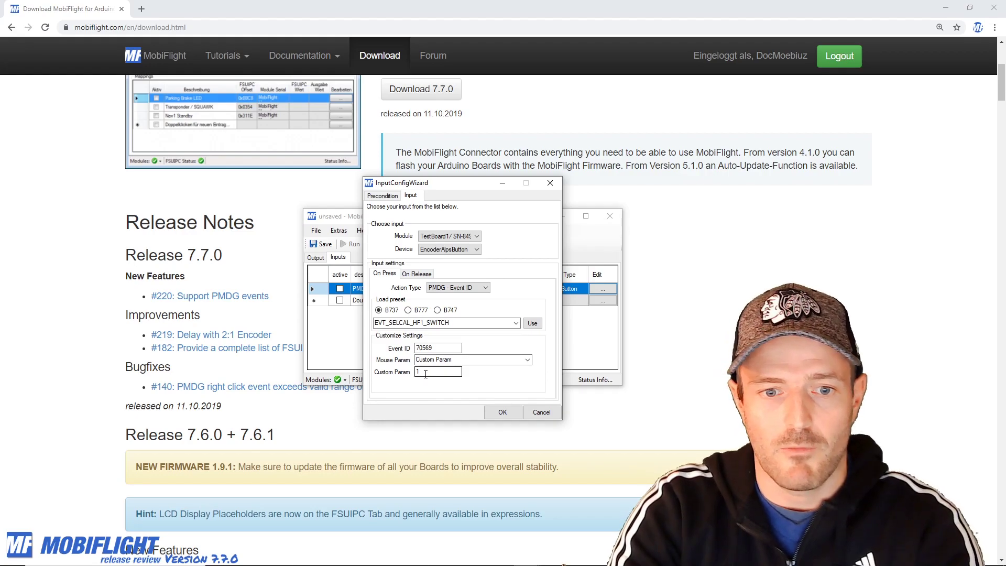
click(511, 359)
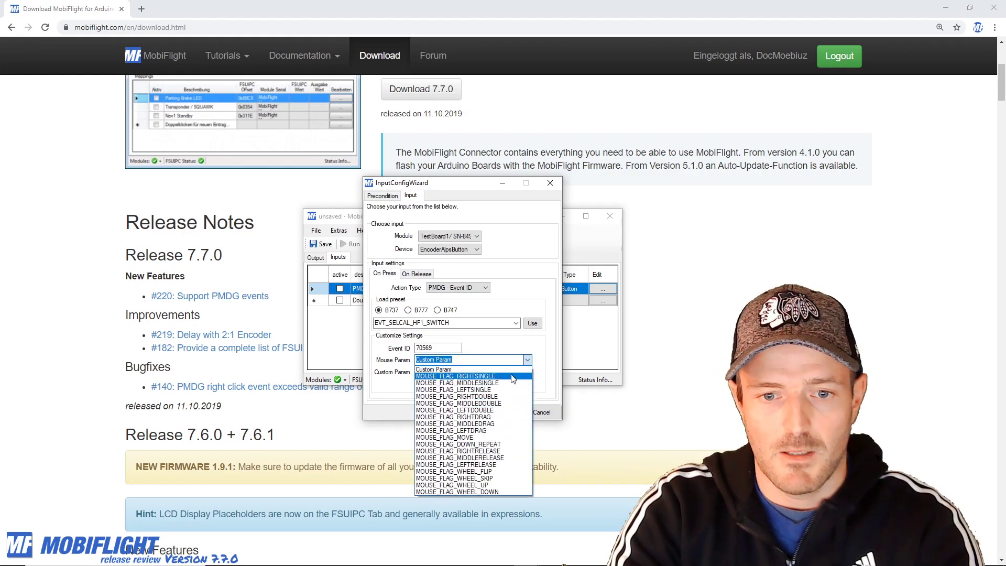
click(512, 378)
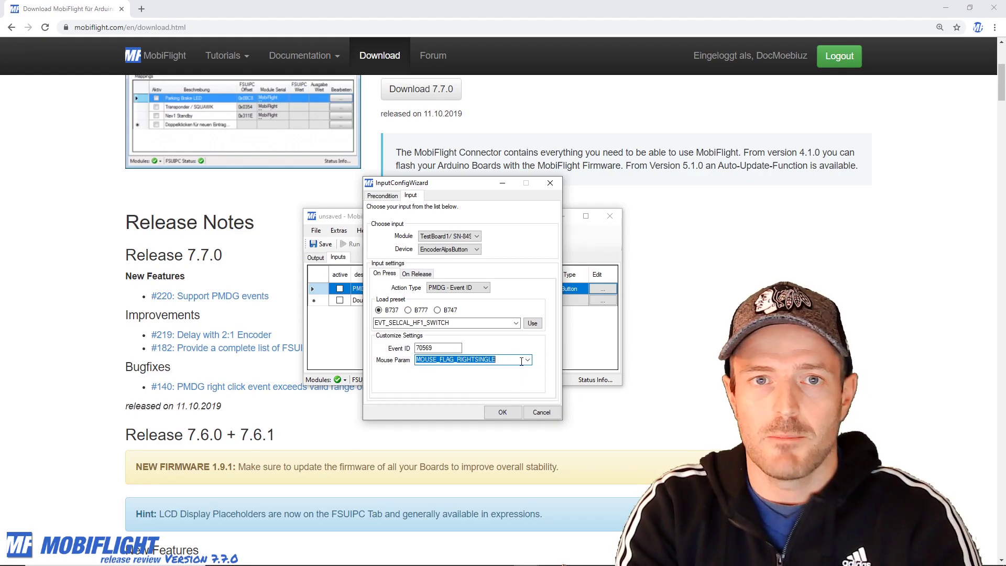
Open the MobiFlight Community Support forum from the website's top navigation bar
click(433, 54)
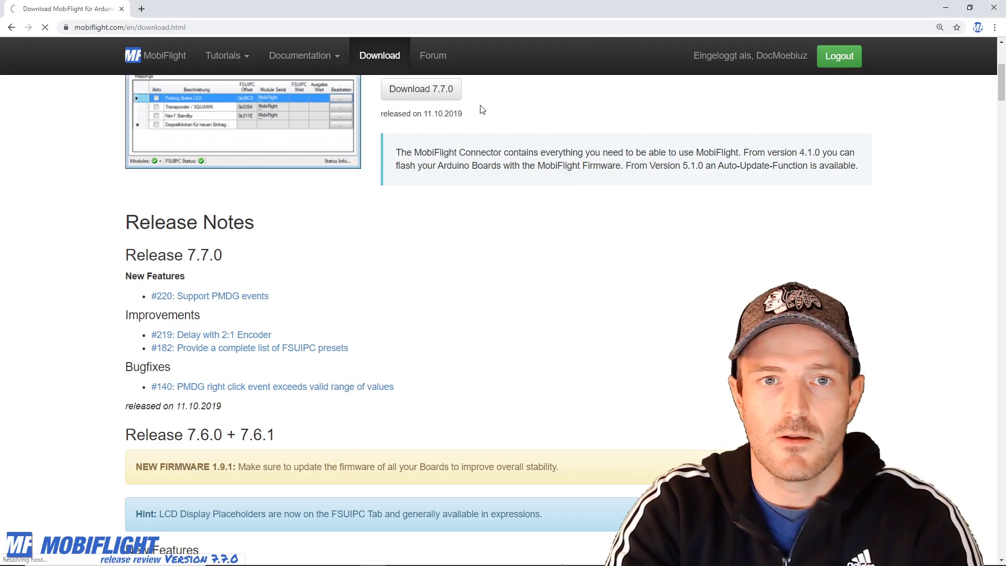